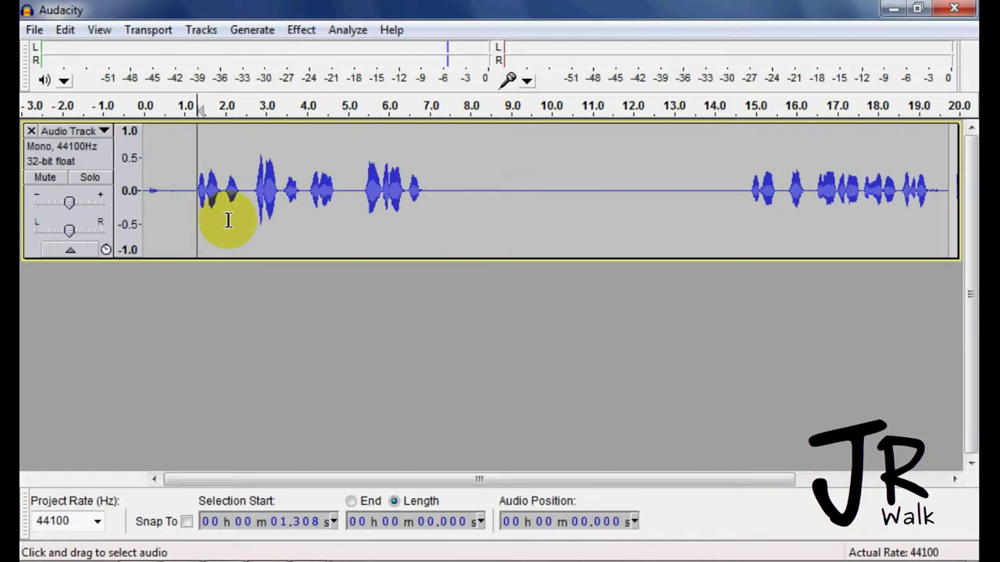
# Play the recording from about 1.3 s and stop with the cursor set inside the long silence at about 10.9 s.
pyautogui.press('space')
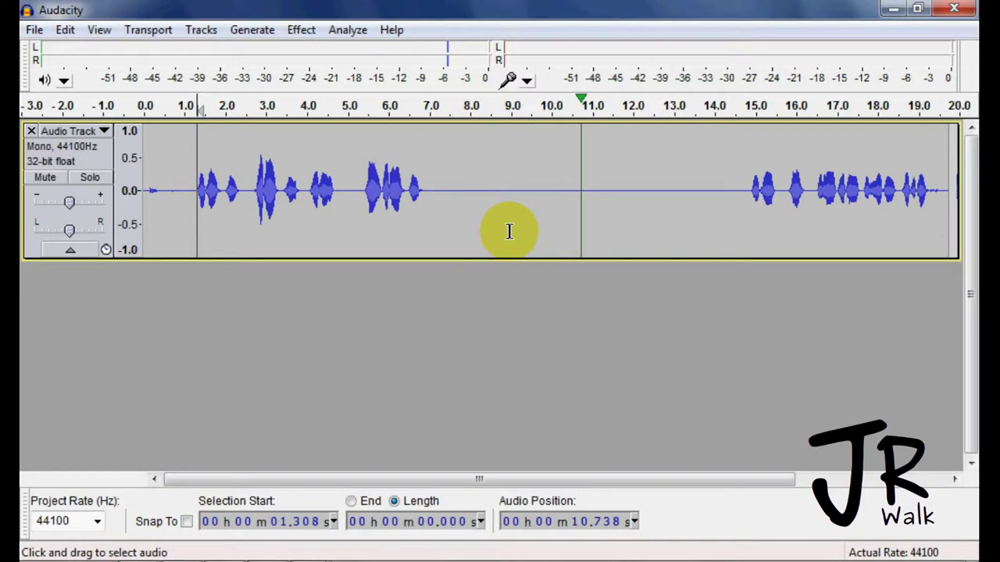
pyautogui.press('x')
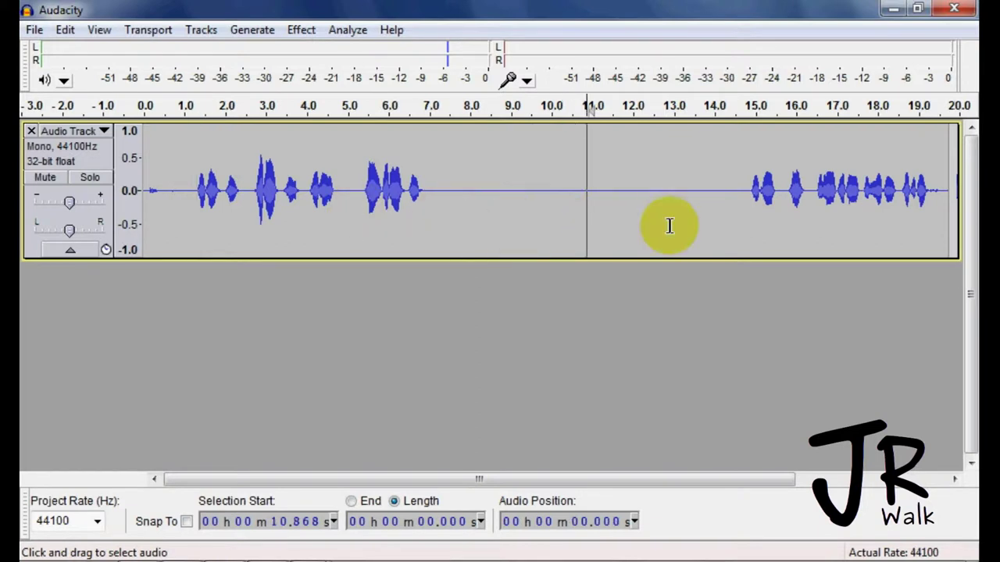
# Try deleting the long silence from about 8.0 s to 14.5 s and the short pause at about 4.7 s, and undo both deletions.
pyautogui.moveTo(735, 198); pyautogui.dragTo(471, 208)
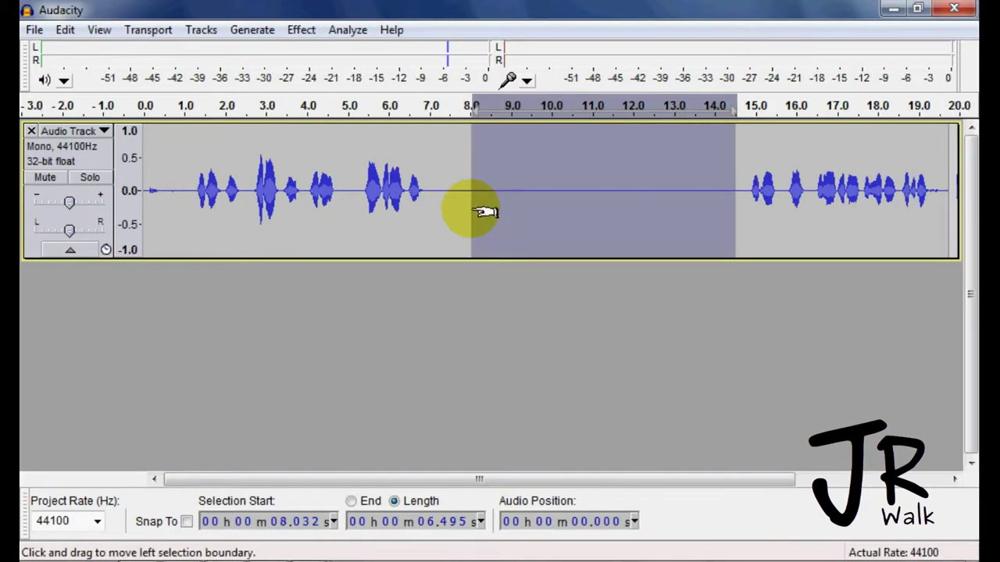
pyautogui.press('Delete')
pyautogui.moveTo(365, 213); pyautogui.dragTo(336, 223)
pyautogui.press('Delete')
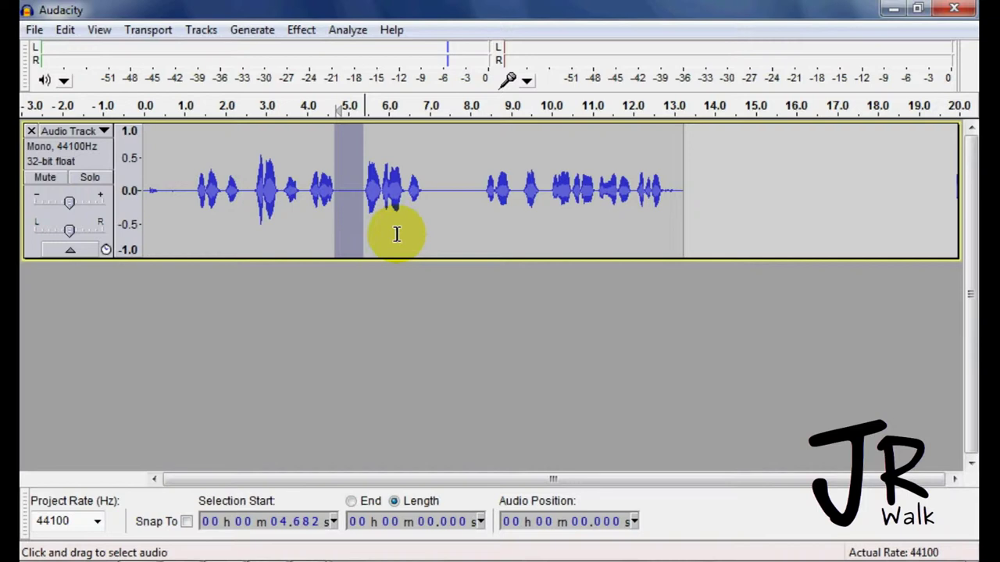
pyautogui.hotkey('ctrl', 'z')
pyautogui.hotkey('ctrl', 'z')
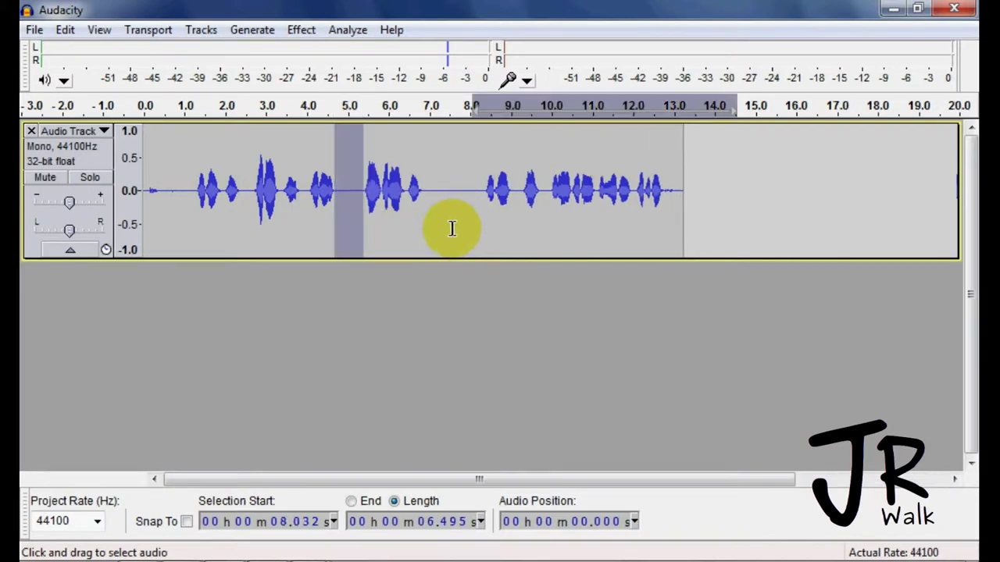
# Select about 15.7 s of audio starting at about 1.2 s and choose the hh:mm:ss + milliseconds format for the selection start.
pyautogui.moveTo(193, 208); pyautogui.dragTo(829, 216)
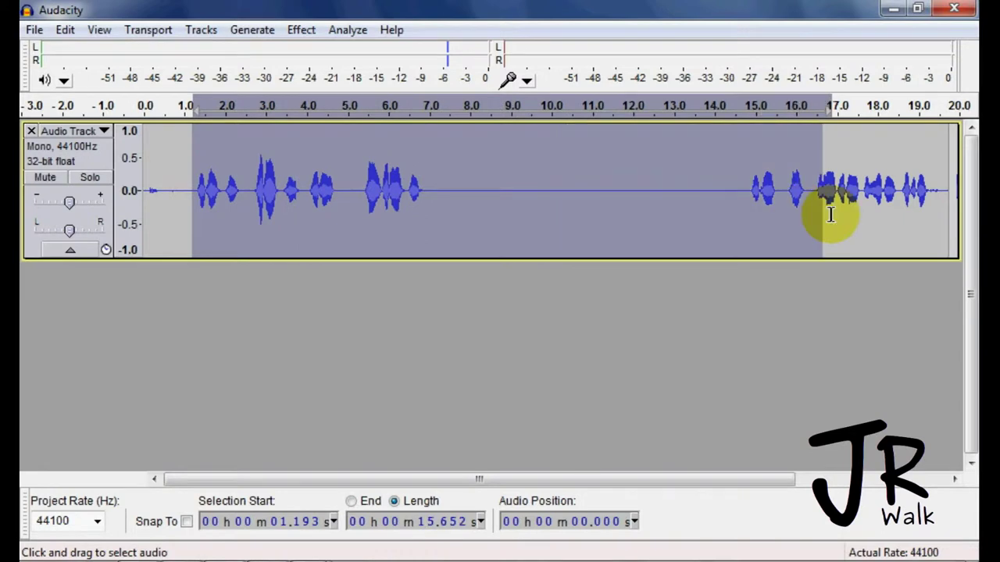
pyautogui.click(350, 345)
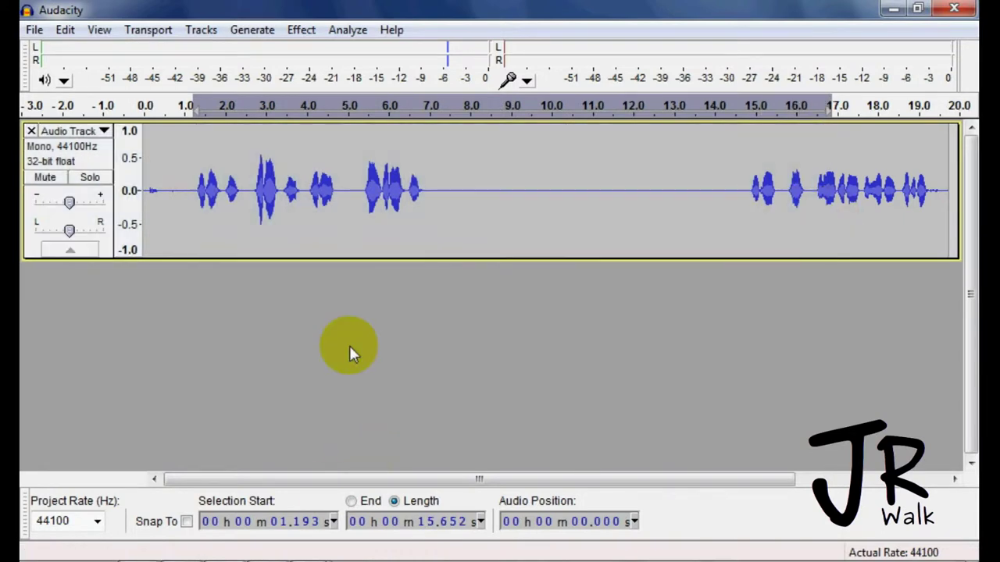
pyautogui.click(332, 521)
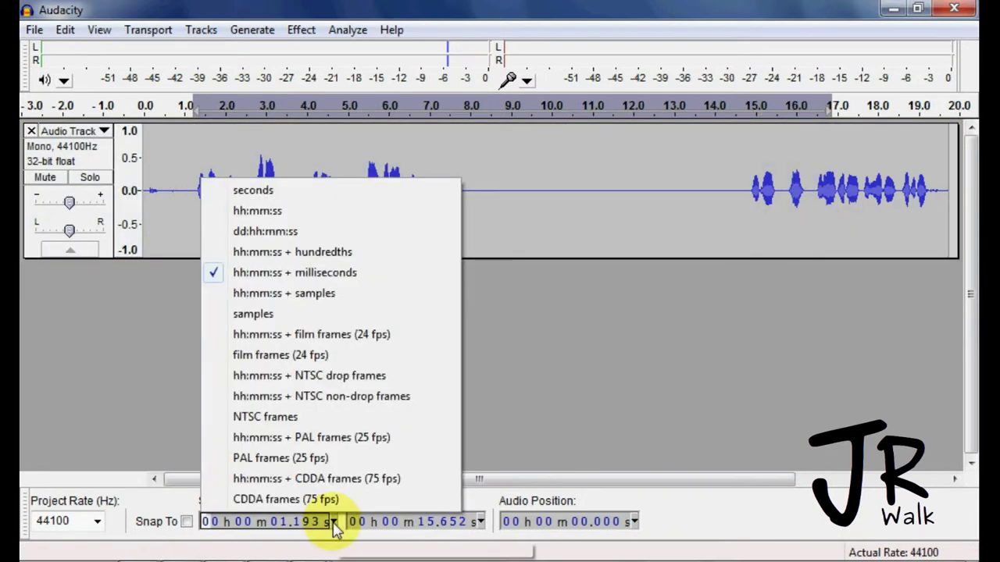
pyautogui.click(321, 278)
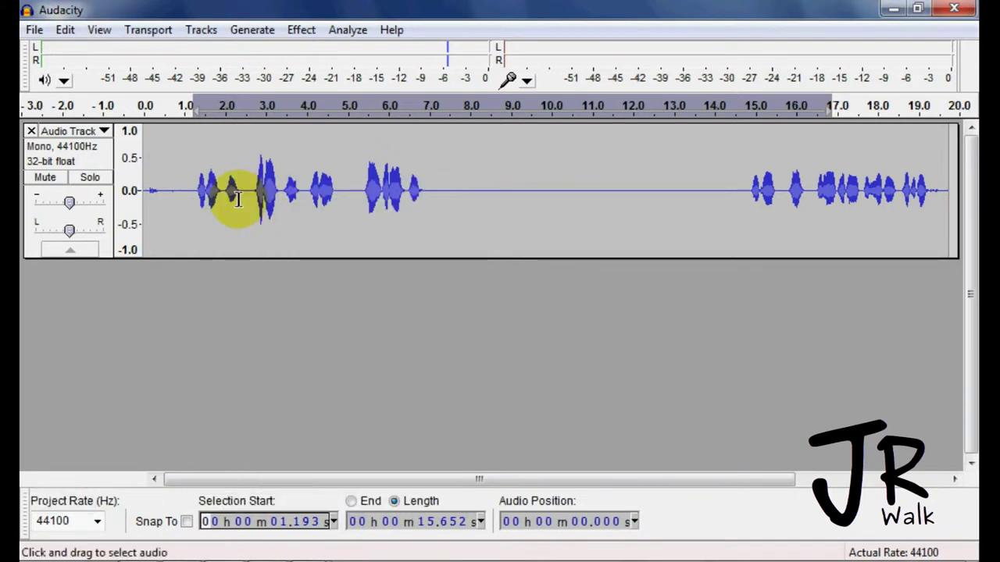
# Measure the silent gap starting at about 2.3 s and the shorter gap starting at about 1.9 s by selecting each.
pyautogui.click(239, 202)
pyautogui.scroll(2, 258, 203)
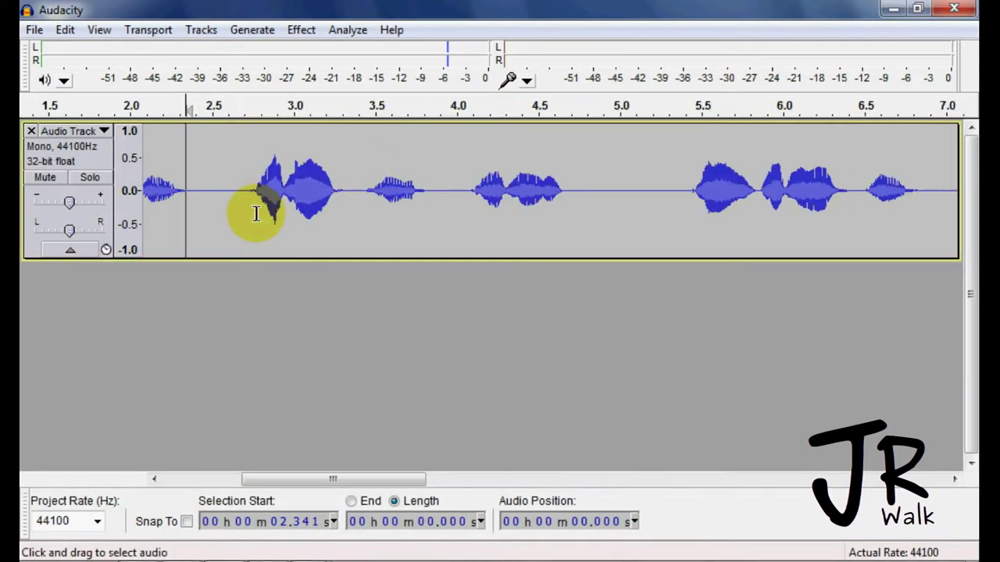
pyautogui.moveTo(252, 200); pyautogui.dragTo(180, 234)
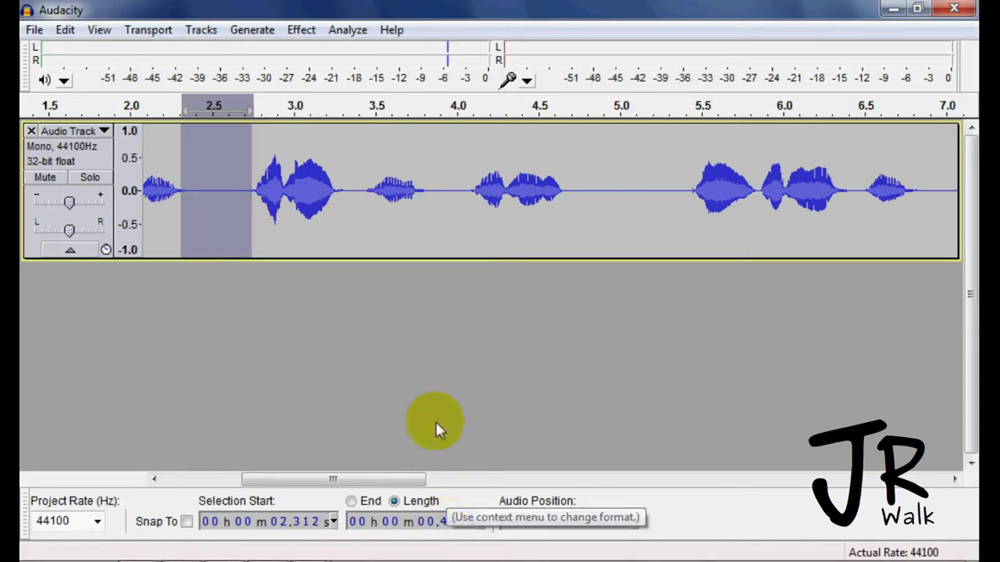
pyautogui.moveTo(385, 479); pyautogui.dragTo(325, 478)
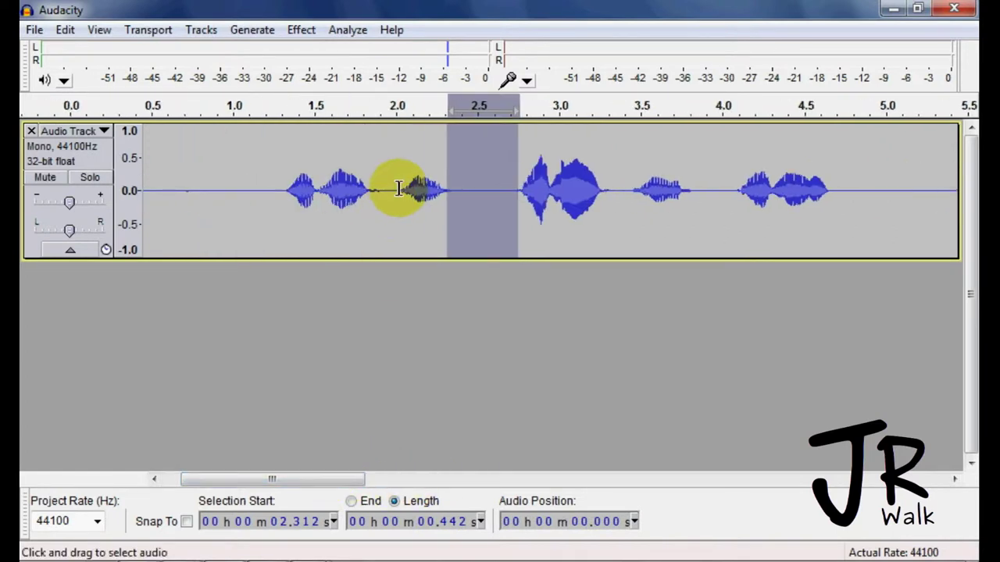
pyautogui.moveTo(398, 189); pyautogui.dragTo(378, 205)
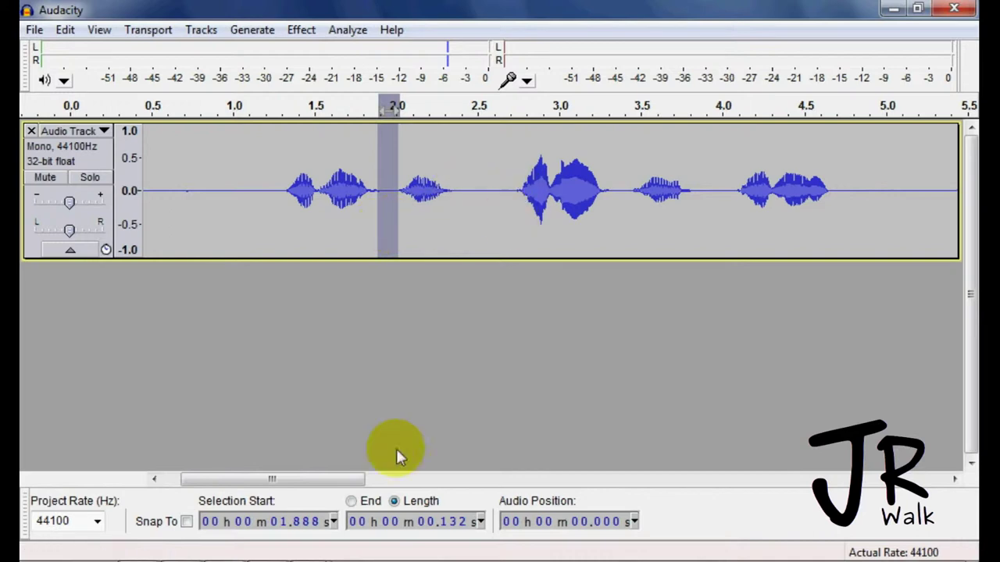
# Select a stretch of about 1.4 s within the long silence, starting at about 11.6 s.
pyautogui.click(426, 224)
pyautogui.hotkey('ctrl', '3')
pyautogui.hotkey('ctrl', '3')
pyautogui.hotkey('ctrl', '3')
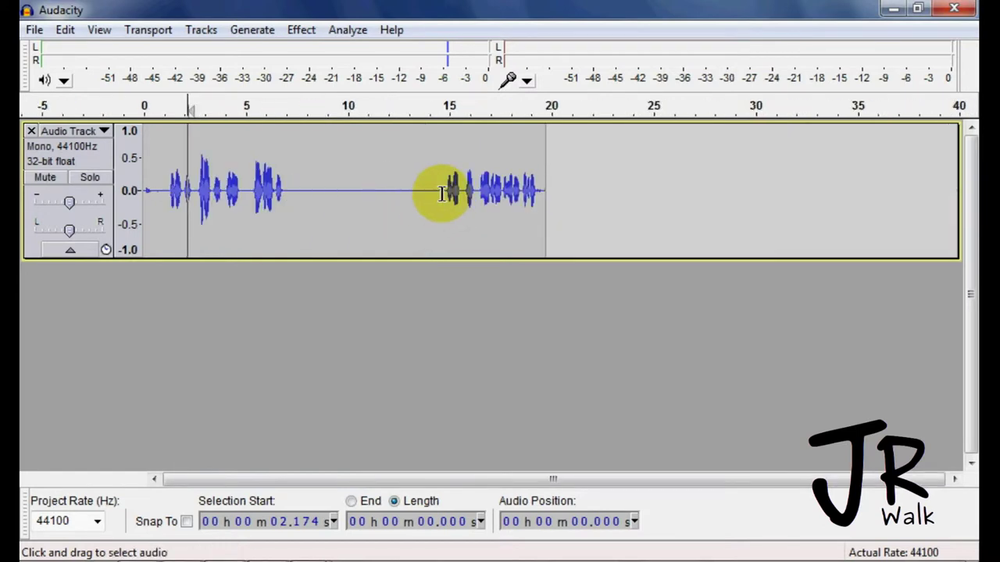
pyautogui.moveTo(410, 197); pyautogui.dragTo(381, 199)
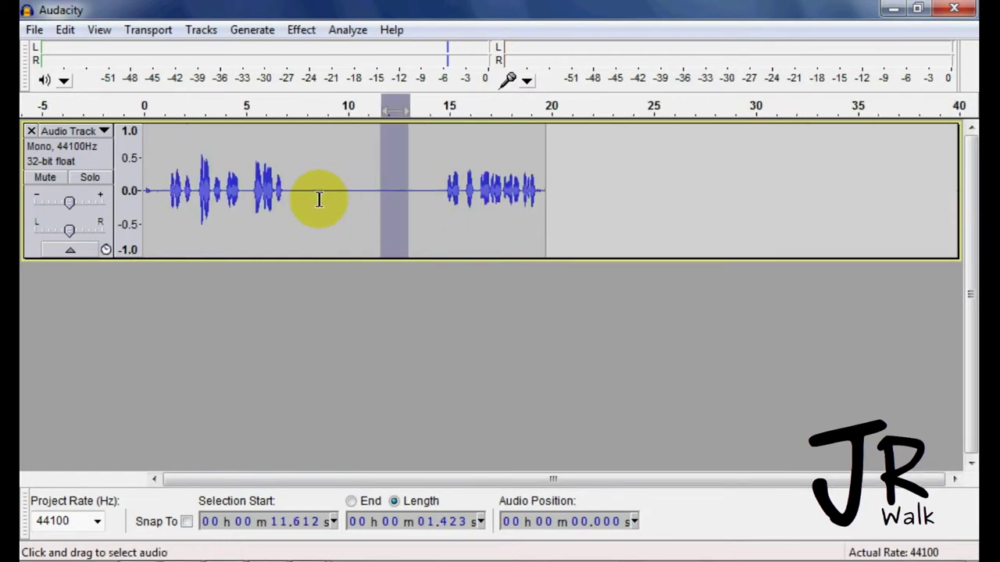
pyautogui.hotkey('ctrl', '1')
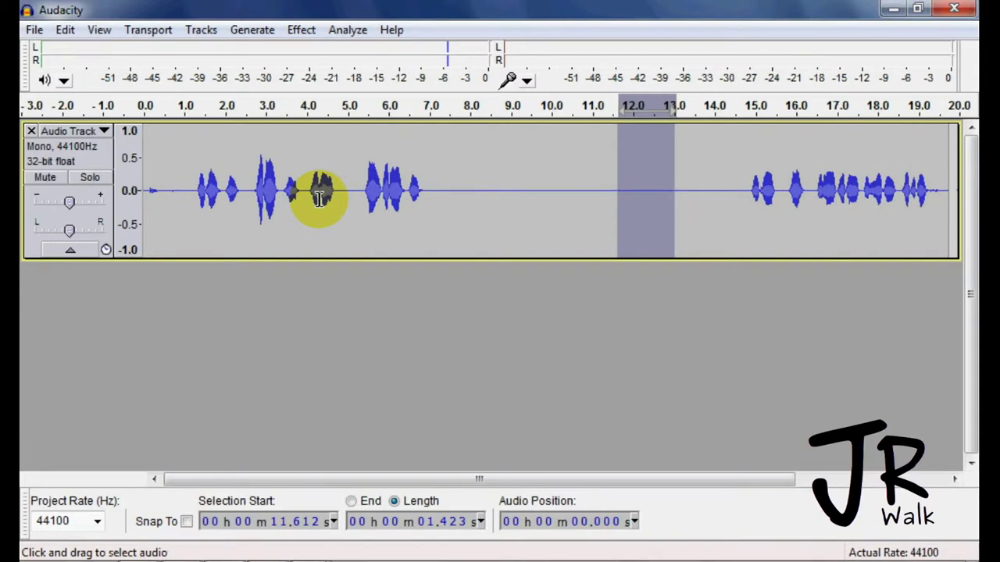
# Select the entire audio track and open the Truncate Silence effect to examine its duration and silence compression settings.
pyautogui.click(101, 155)
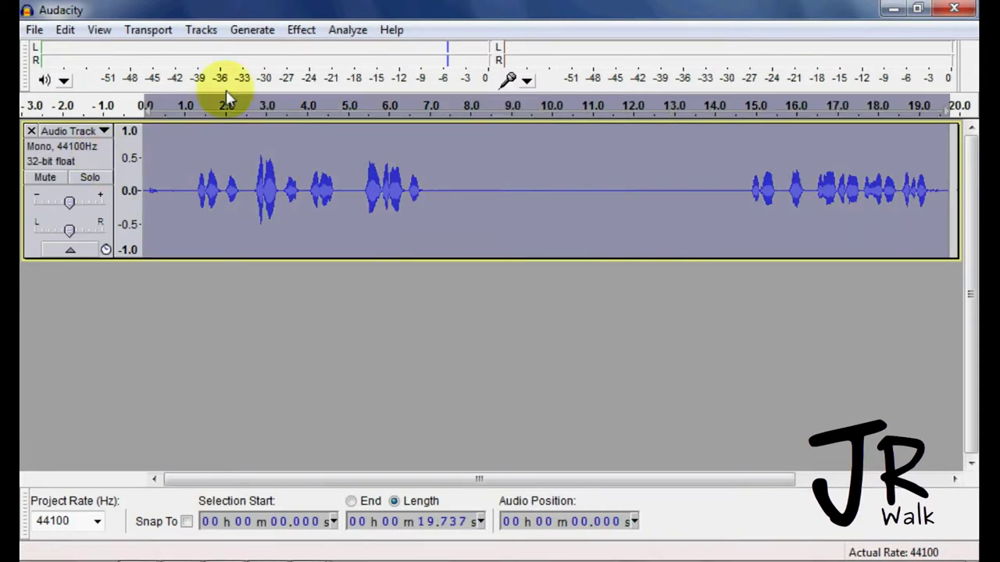
pyautogui.click(303, 32)
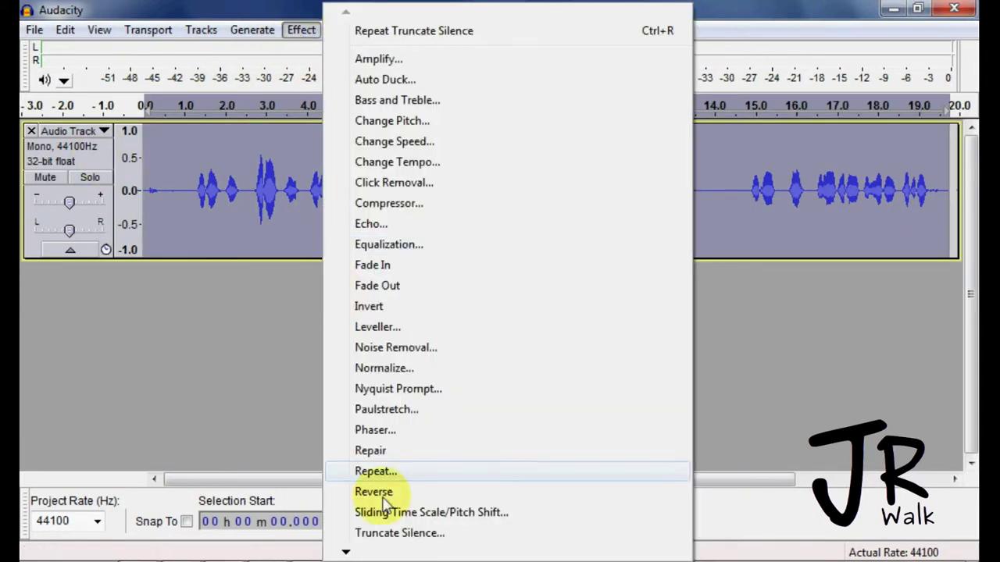
pyautogui.click(391, 533)
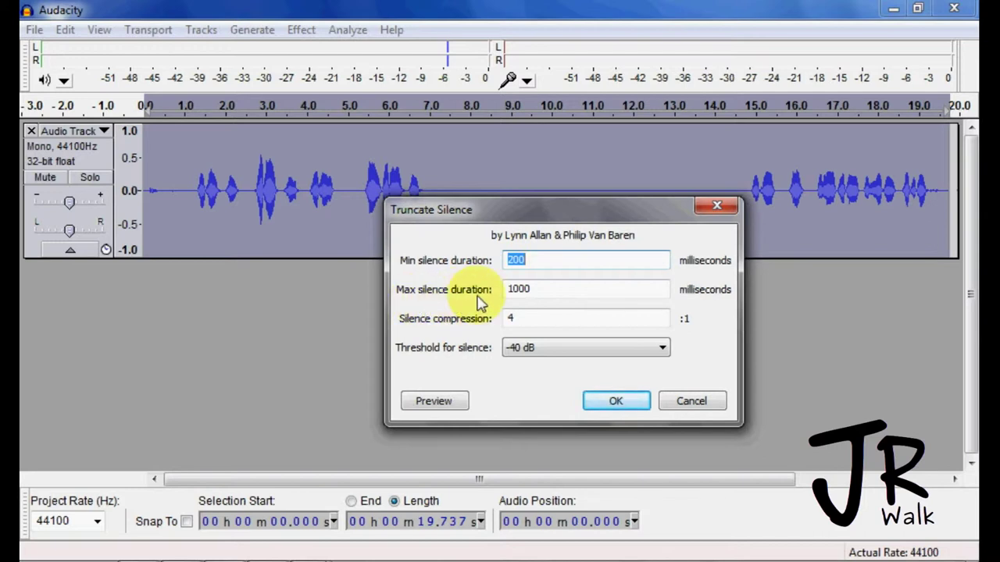
pyautogui.moveTo(516, 209); pyautogui.dragTo(489, 262)
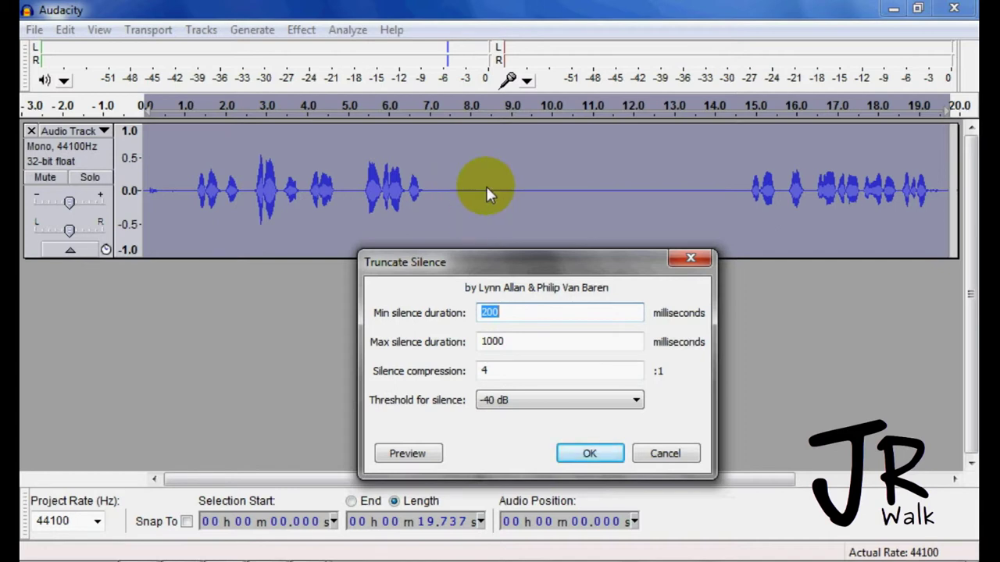
pyautogui.click(519, 370)
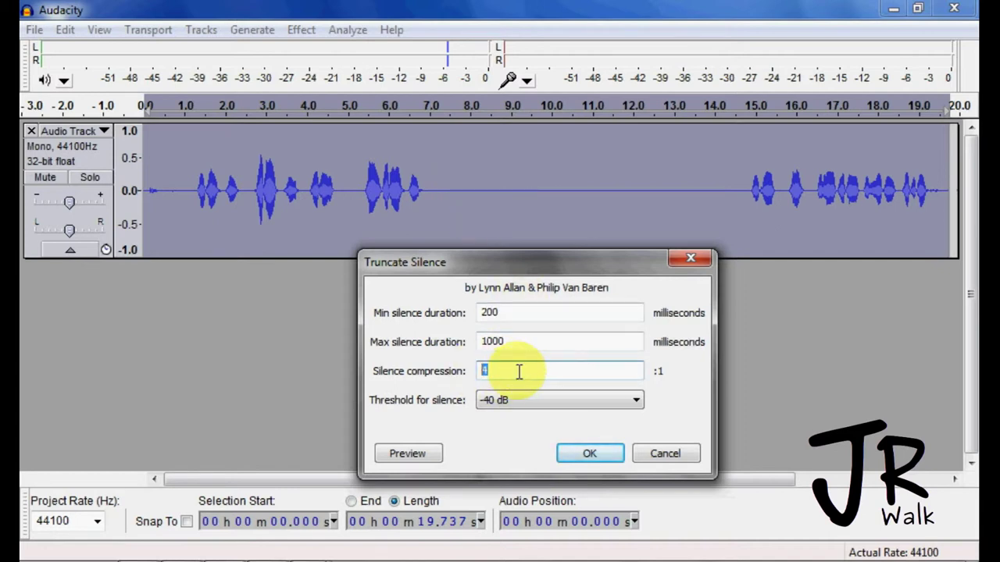
pyautogui.doubleClick(516, 372)
pyautogui.click(509, 373)
pyautogui.doubleClick(518, 372)
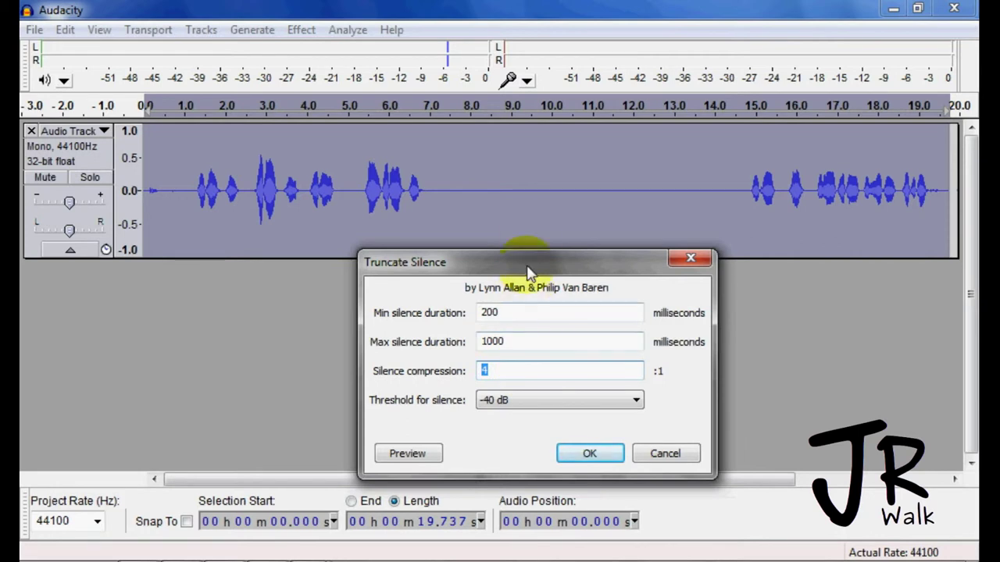
pyautogui.moveTo(526, 266); pyautogui.dragTo(531, 225)
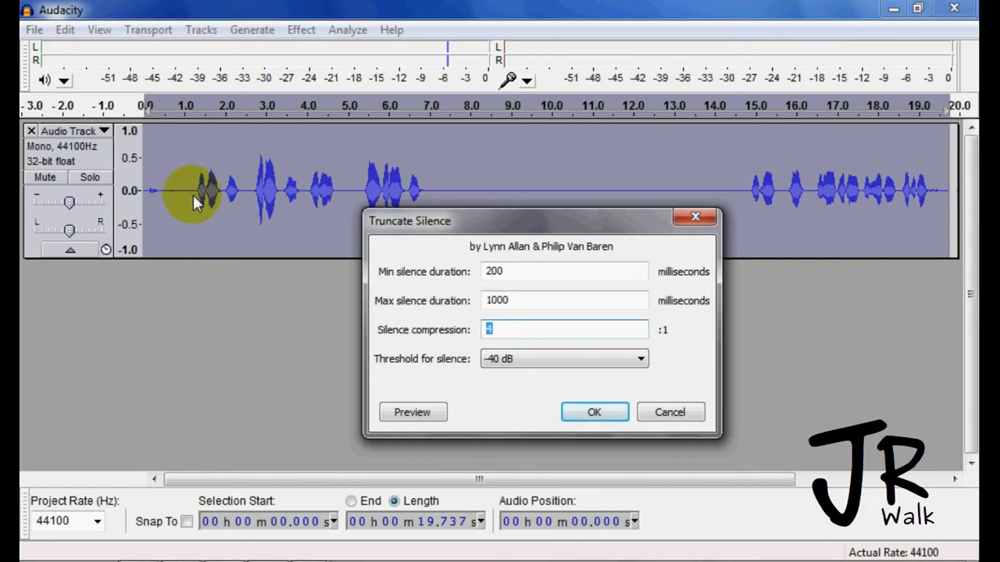
# Try truncating the silence with the threshold set to -80 dB.
pyautogui.click(529, 366)
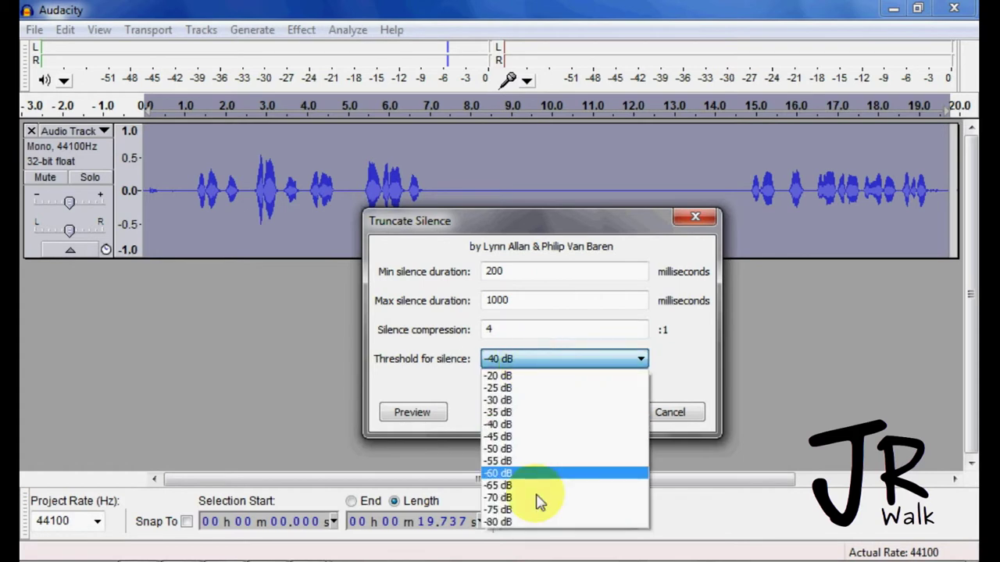
pyautogui.click(539, 521)
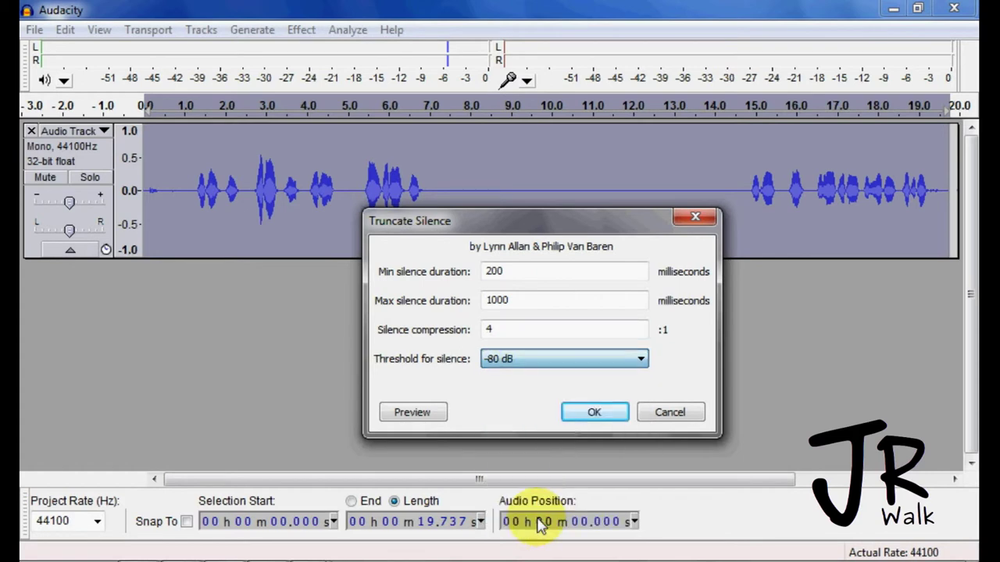
pyautogui.click(593, 414)
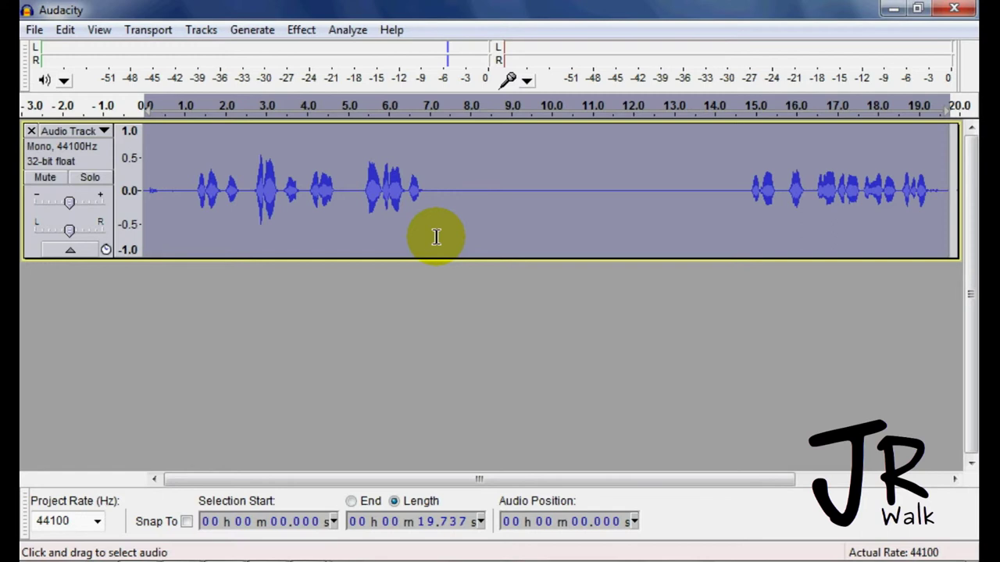
# Apply Truncate Silence to the whole track with the silence threshold set to -40 dB.
pyautogui.click(310, 36)
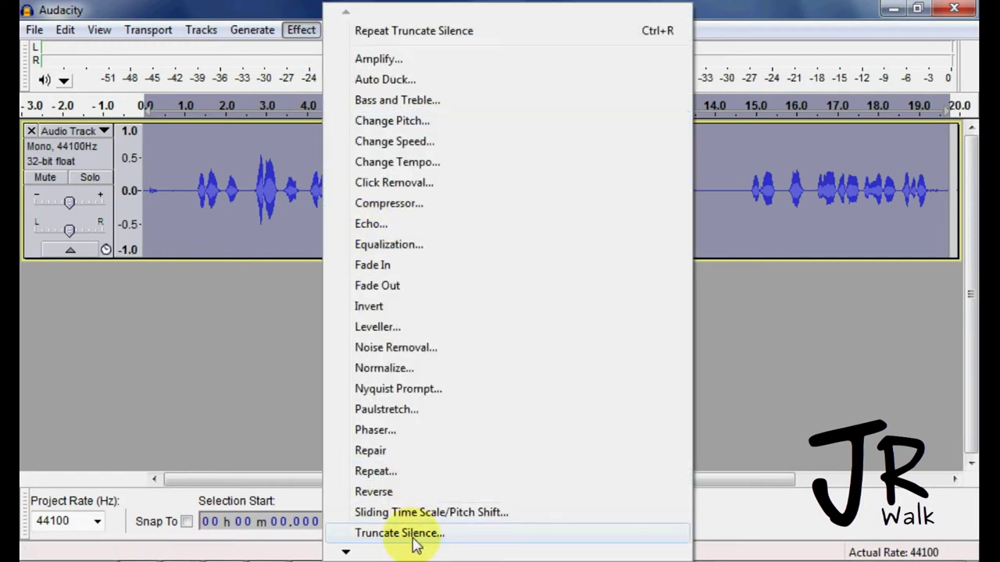
pyautogui.click(418, 534)
pyautogui.click(533, 319)
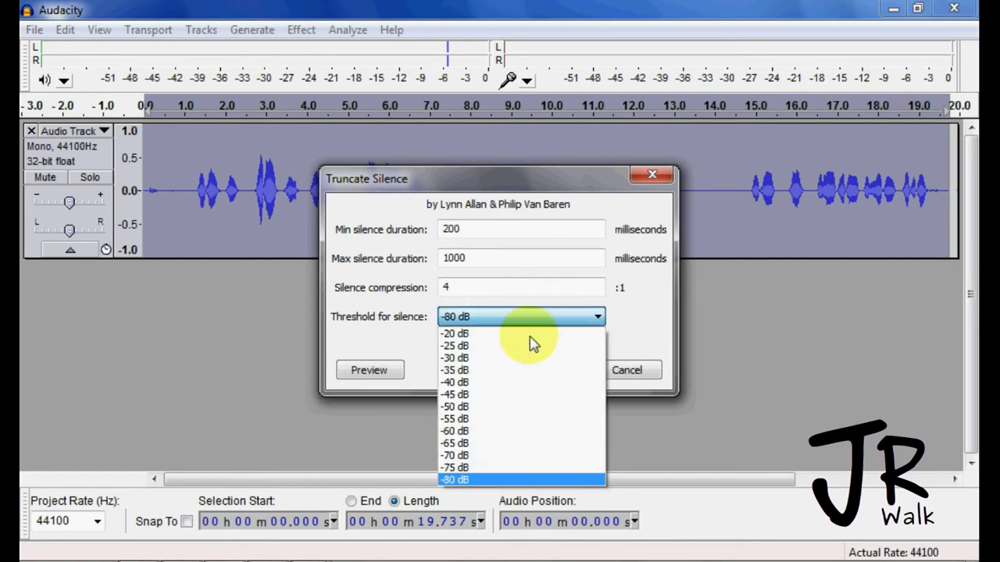
pyautogui.click(508, 383)
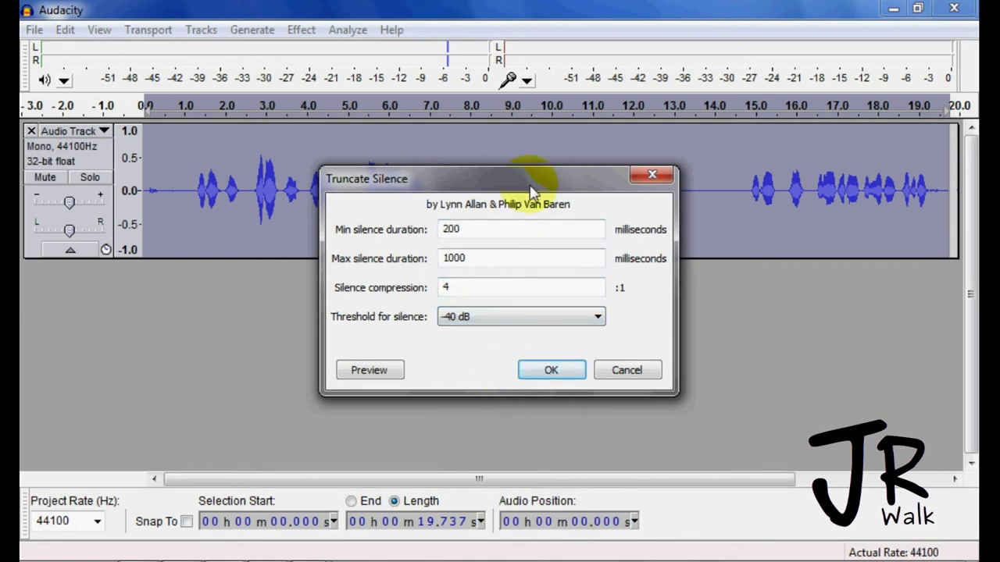
pyautogui.moveTo(532, 190); pyautogui.dragTo(536, 270)
pyautogui.click(572, 453)
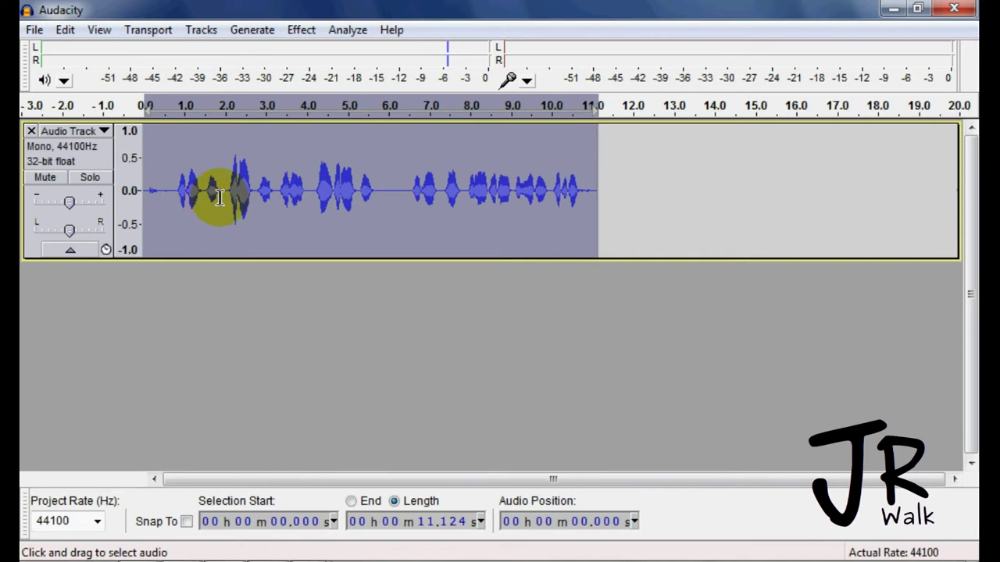
# Measure the shortened pause starting at about 5.7 s, and play the track from about 0.8 s, stopping at about 8.3 s.
pyautogui.moveTo(414, 194); pyautogui.dragTo(375, 222)
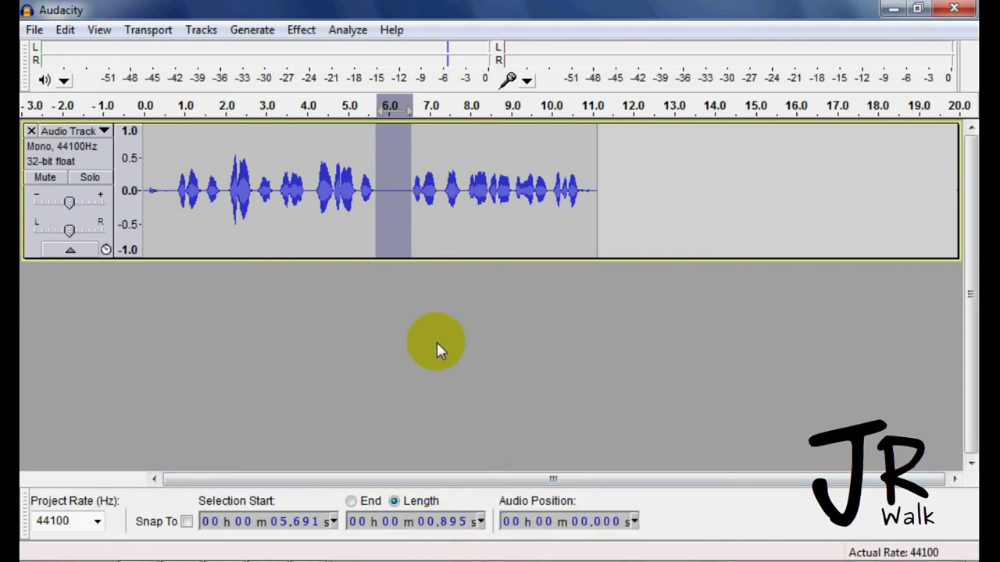
pyautogui.click(177, 200)
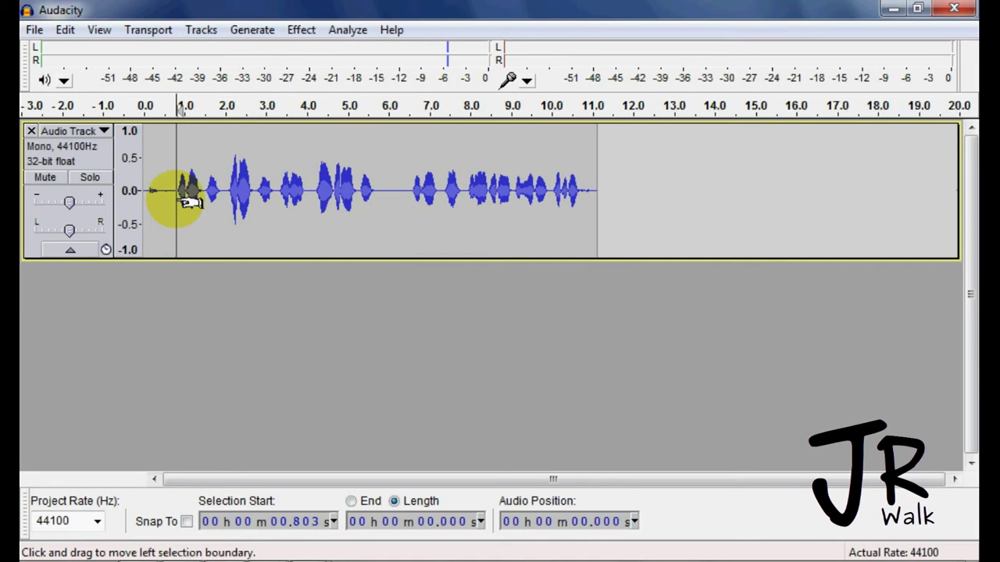
pyautogui.press('space')
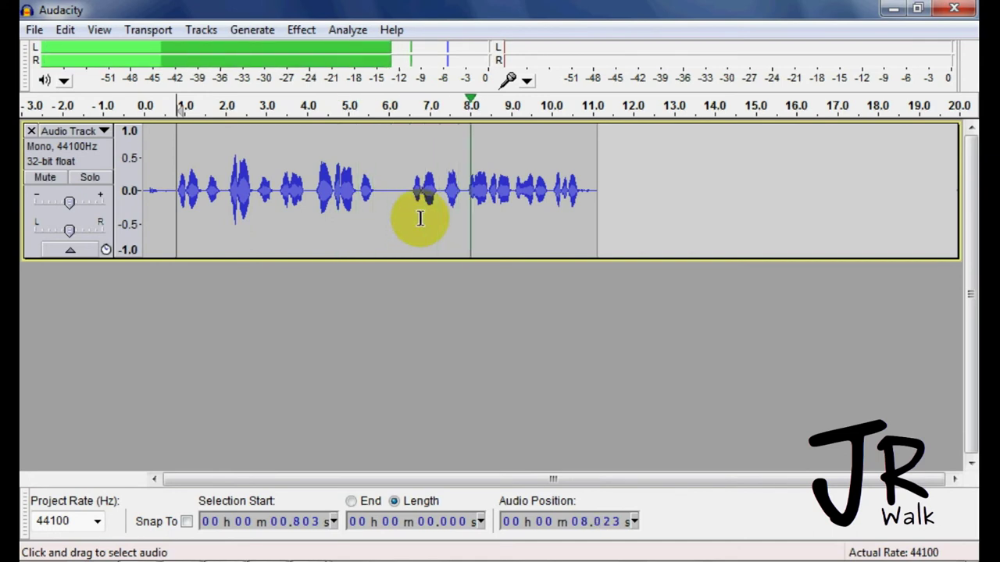
pyautogui.press('x')
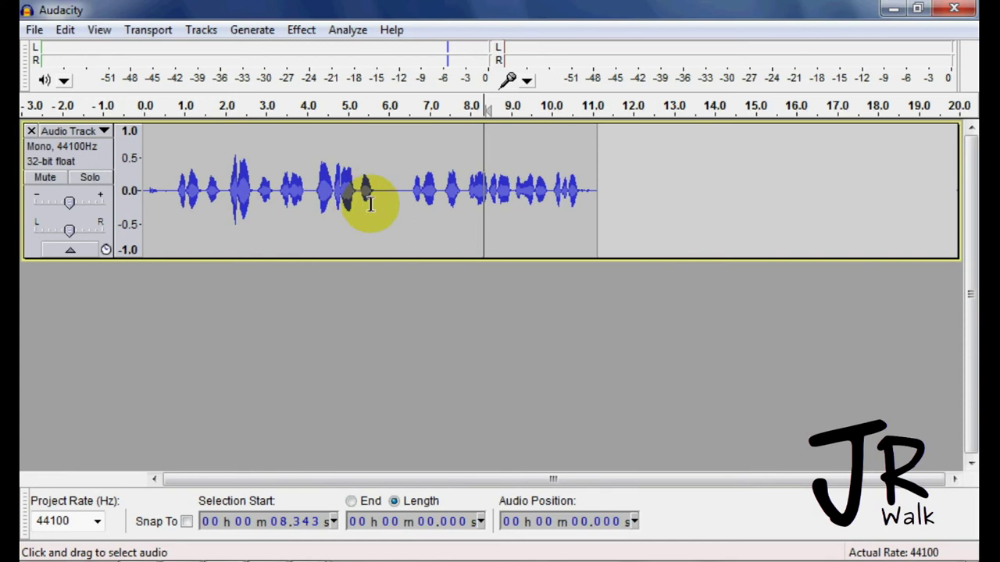